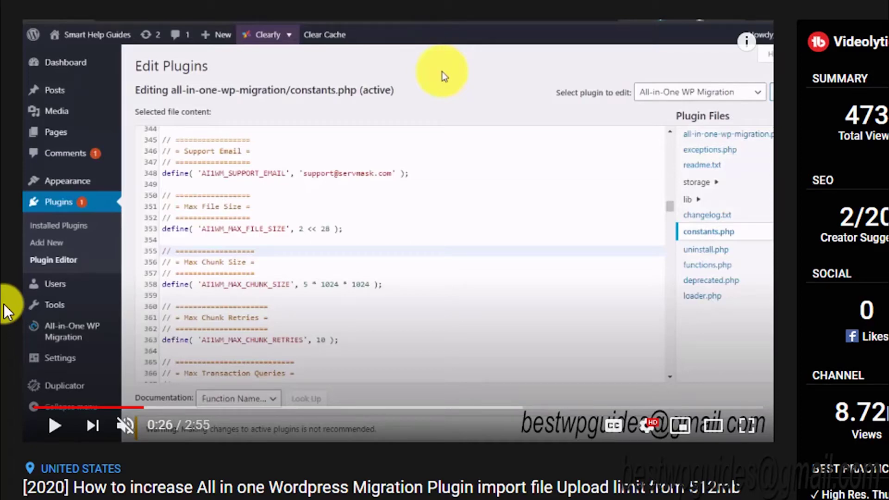
# - Play the migration-plugin tutorial and seek back to about 0:09, where the disclaimer appears
pyautogui.scroll(-4, 7, 311)
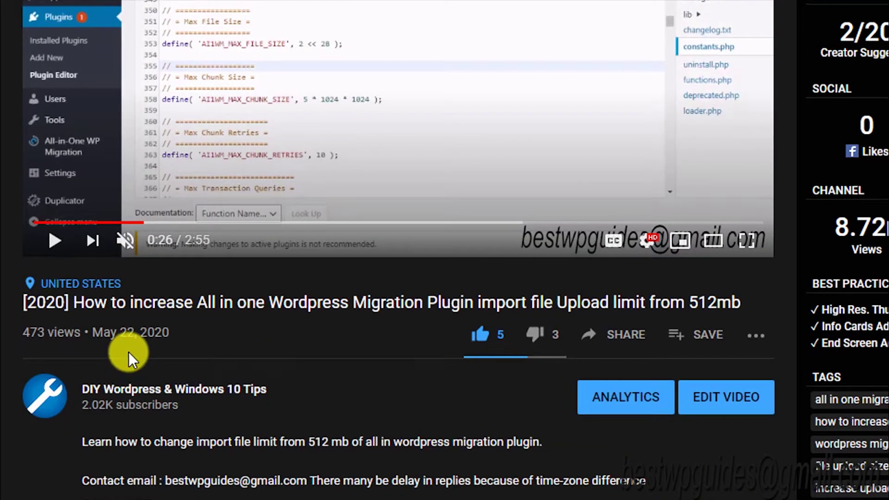
pyautogui.scroll(4, 129, 342)
pyautogui.click(442, 71)
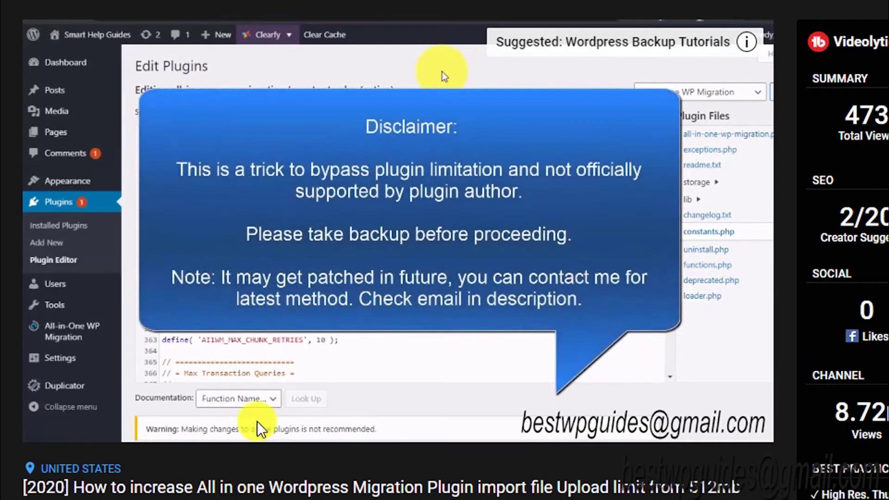
pyautogui.click(131, 408)
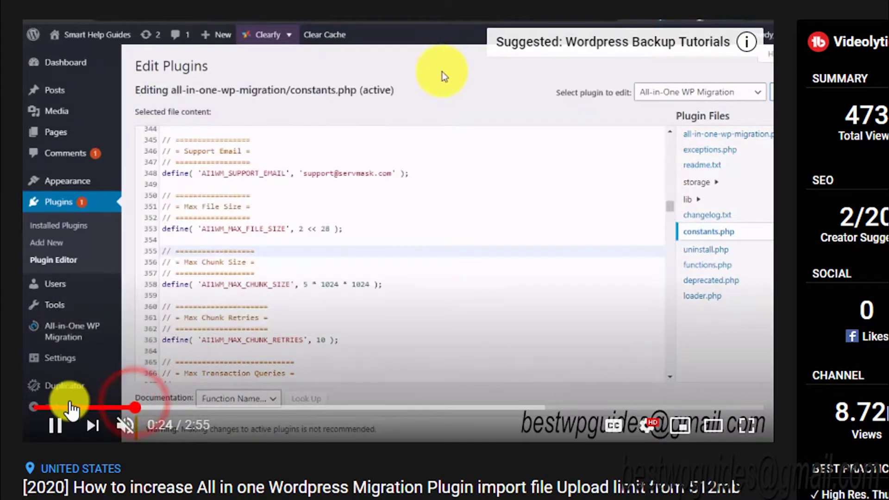
pyautogui.click(70, 407)
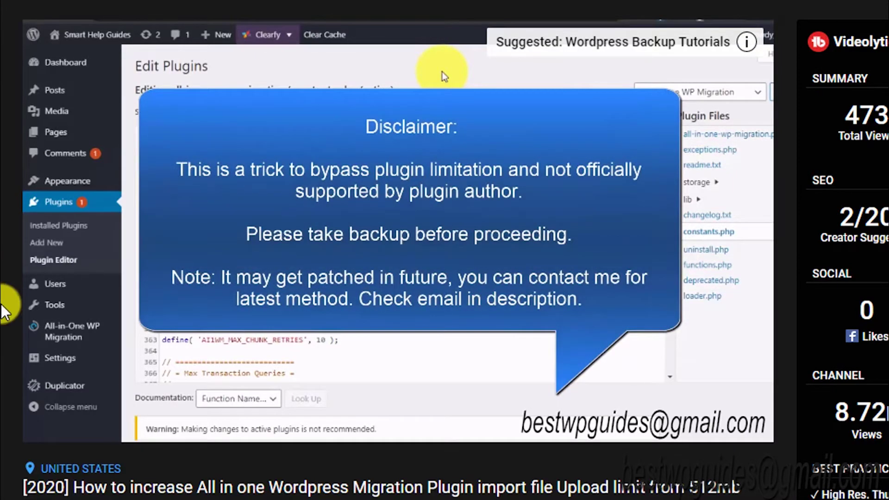
# - Scan the comments for the max-file-size line, then pause the tutorial at 0:52
pyautogui.scroll(-8, 2, 277)
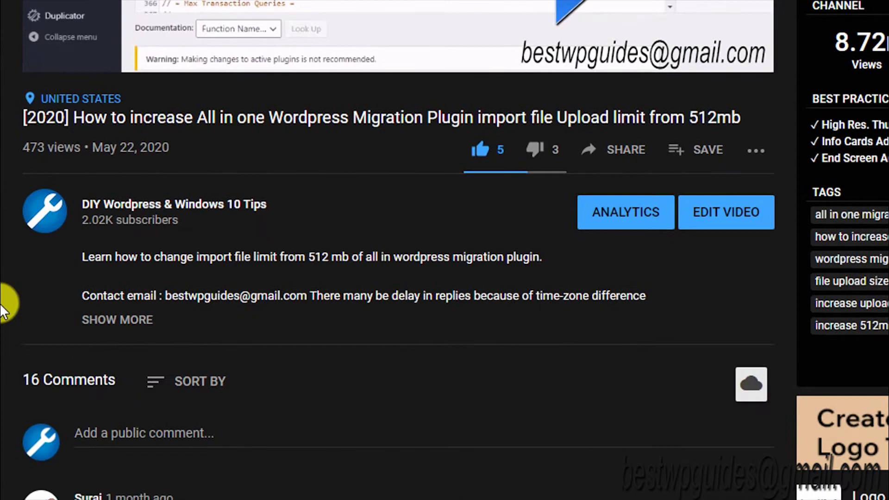
pyautogui.scroll(-4, 3, 305)
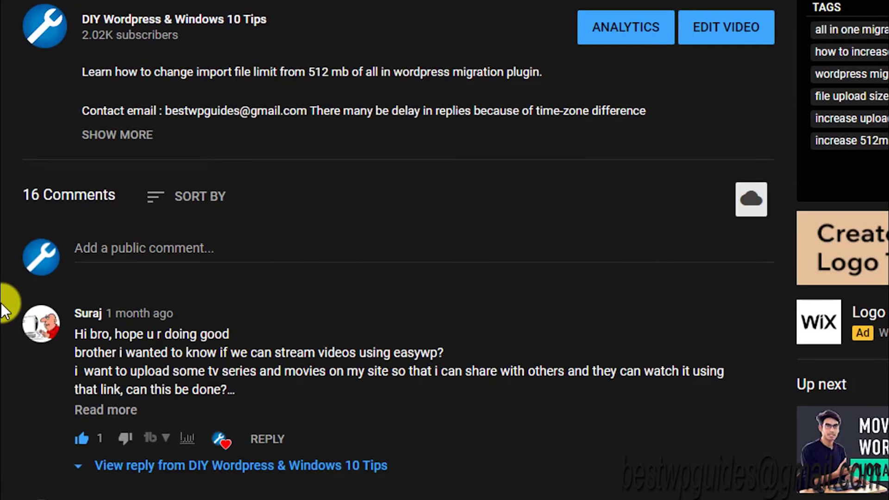
pyautogui.scroll(-4, 2, 307)
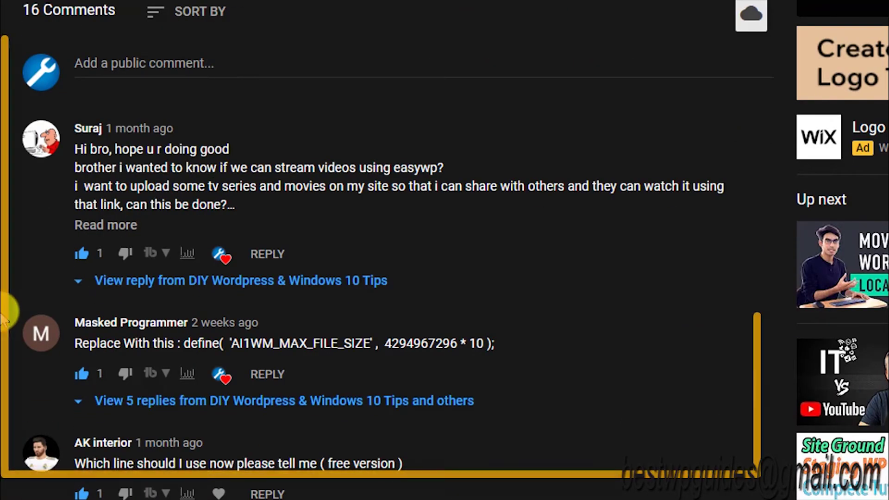
pyautogui.scroll(-2, 9, 313)
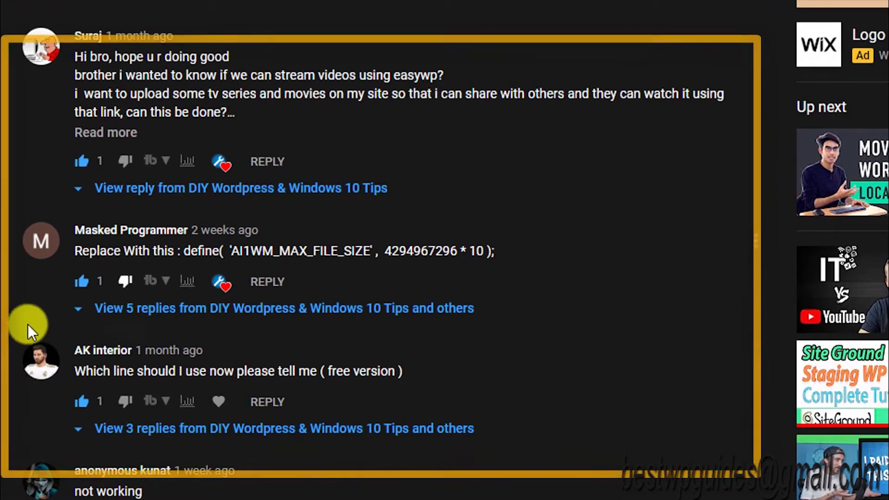
pyautogui.scroll(-4, 6, 409)
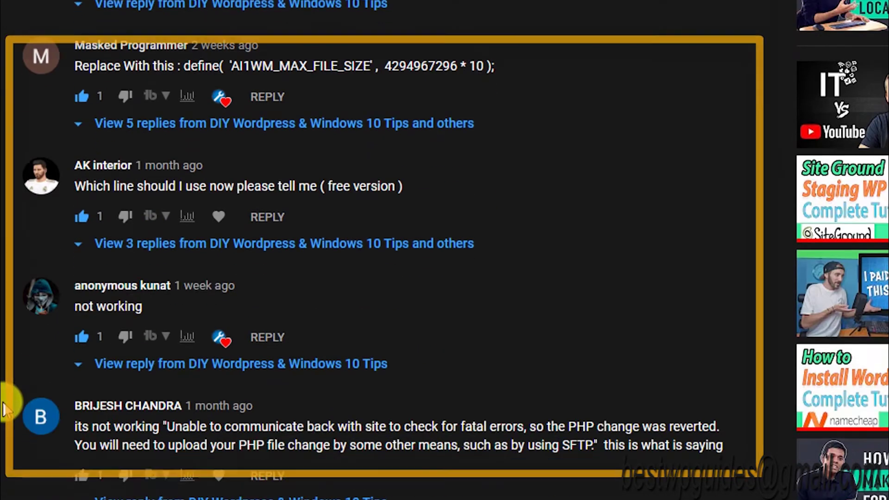
pyautogui.scroll(5, 6, 408)
pyautogui.scroll(15, 4, 409)
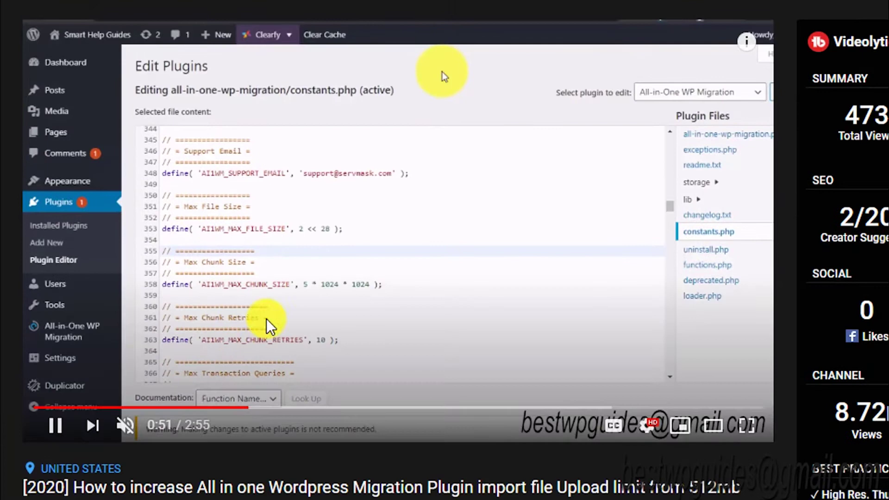
pyautogui.click(292, 300)
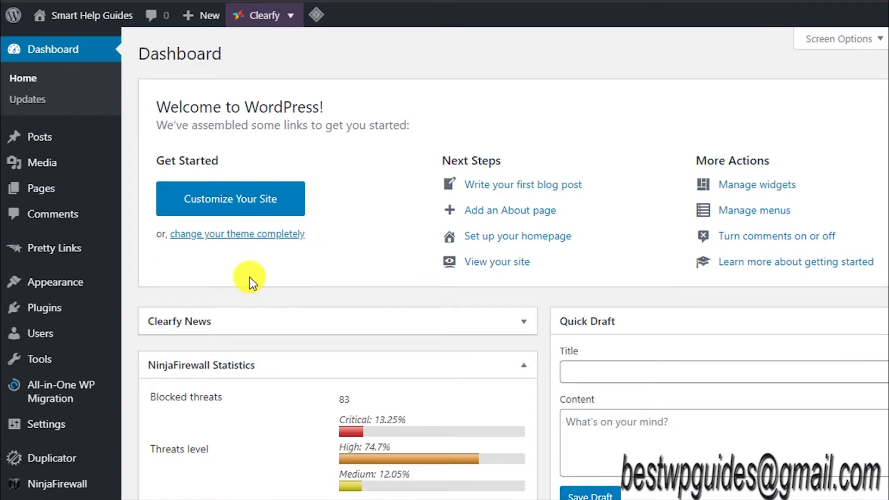
# - Open Installed Plugins from the Dashboard and scroll the list to All-in-One WP Migration
pyautogui.scroll(-2, 224, 276)
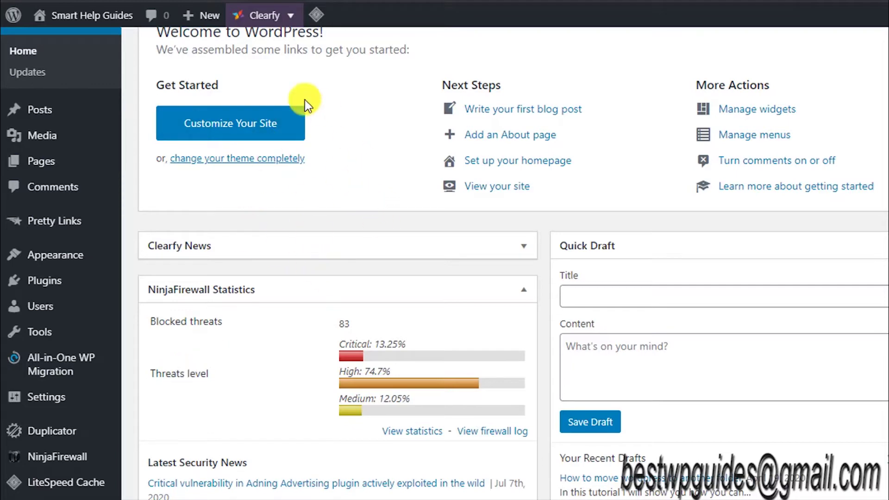
pyautogui.scroll(2, 521, 231)
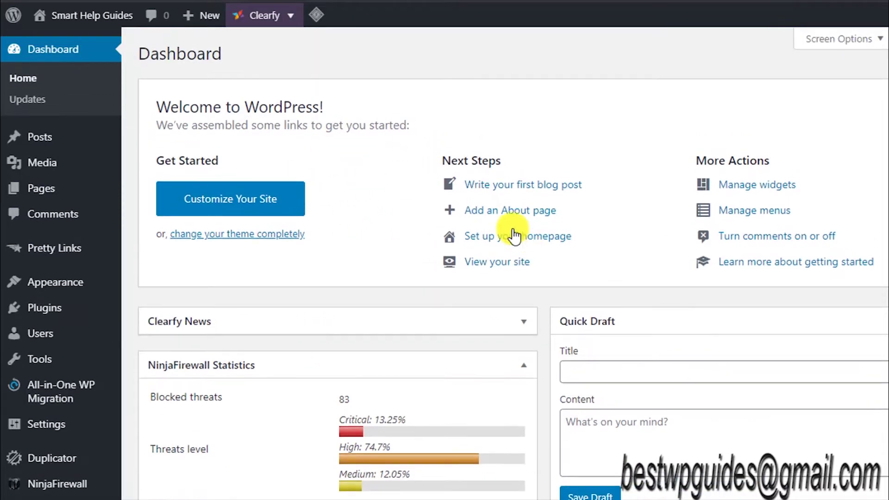
pyautogui.scroll(-1, 324, 315)
pyautogui.scroll(-1, 276, 346)
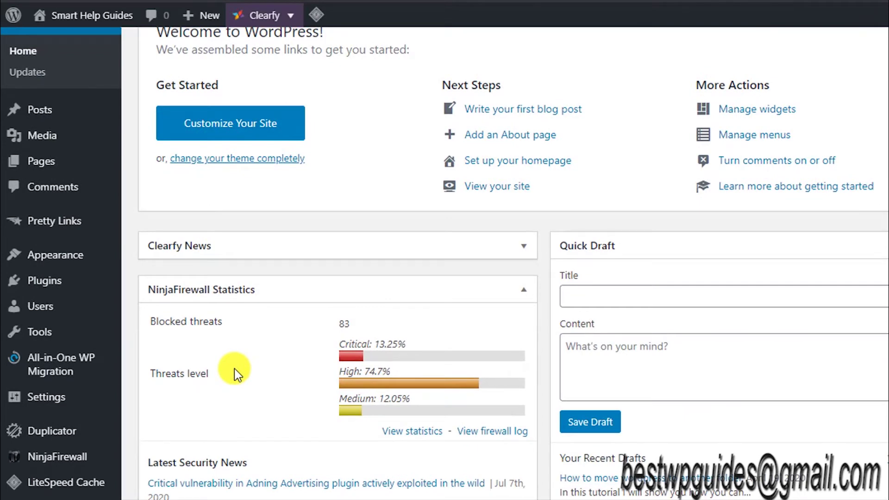
pyautogui.moveTo(51, 377)
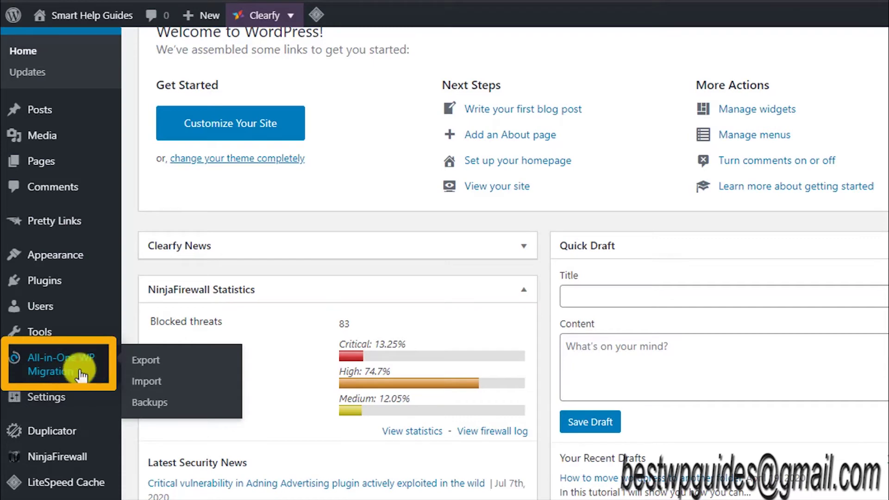
pyautogui.moveTo(46, 285)
pyautogui.click(169, 285)
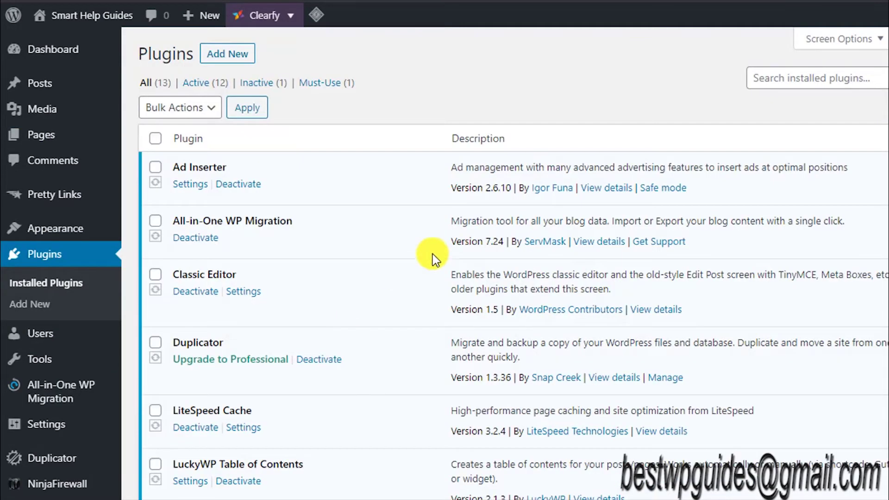
pyautogui.scroll(-3, 403, 303)
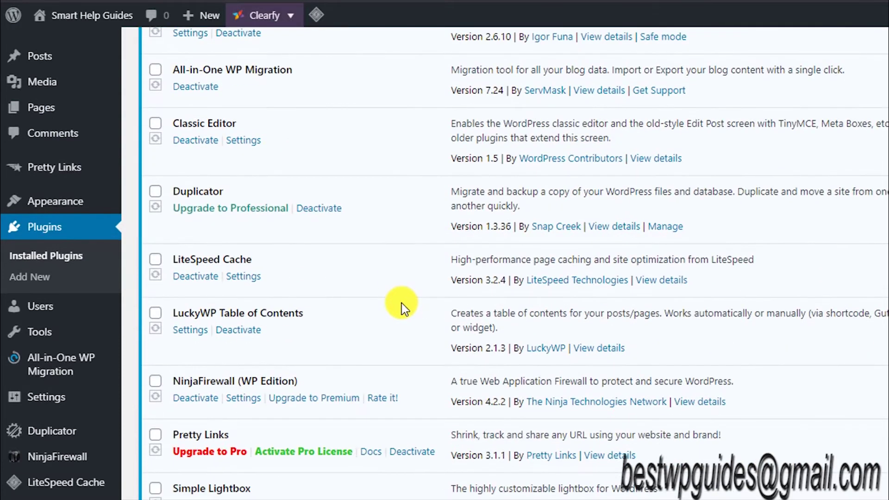
pyautogui.moveTo(28, 363)
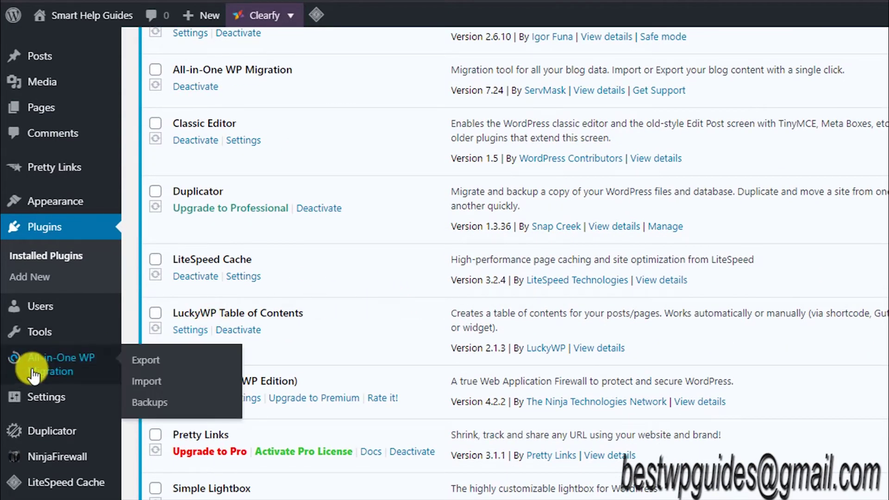
# - Open the All-in-One WP Migration Import page and highlight its 2 MB maximum upload size
pyautogui.click(139, 381)
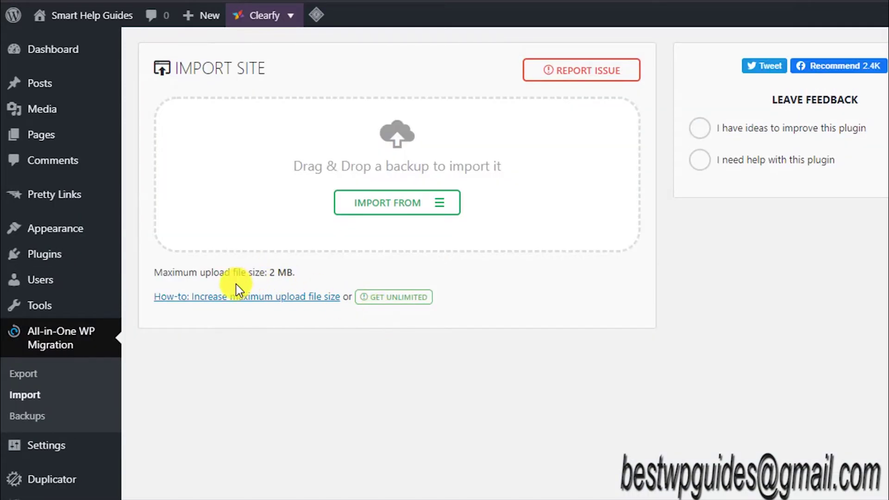
pyautogui.moveTo(250, 274); pyautogui.dragTo(323, 283)
pyautogui.click(327, 273)
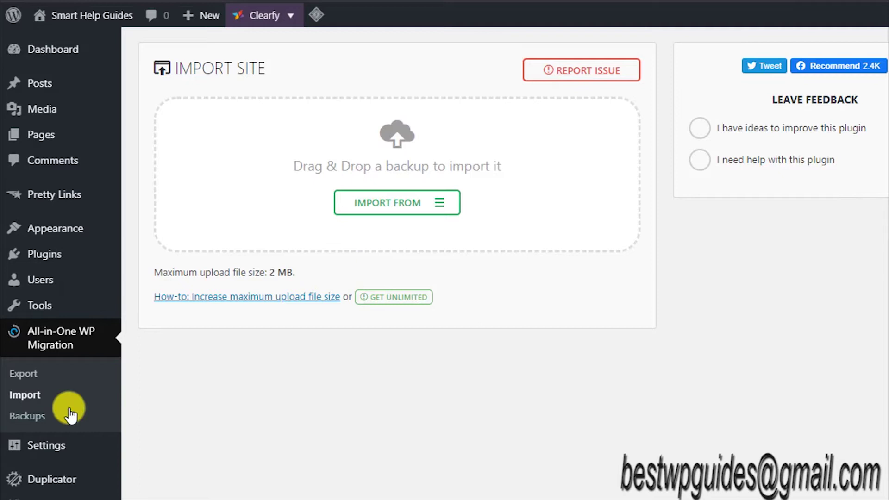
# - Try restoring the existing backup from Backups, dismiss the paid-extension notice, and return to Import
pyautogui.click(47, 410)
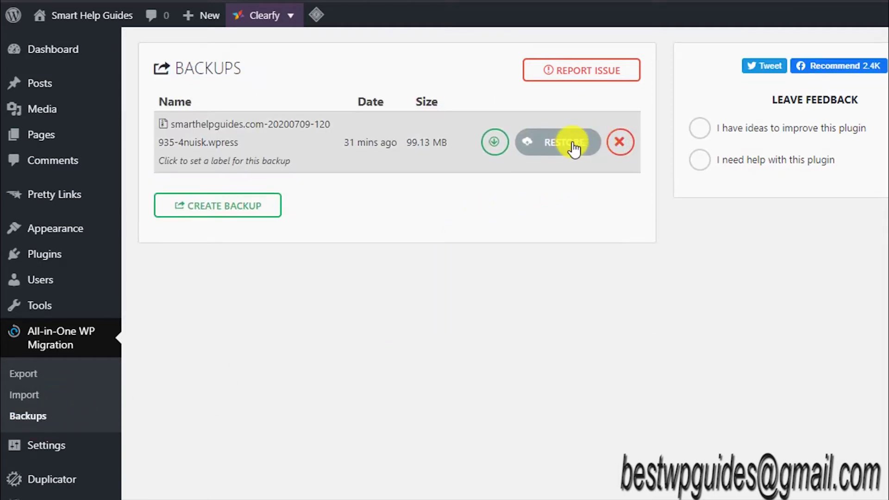
pyautogui.click(571, 148)
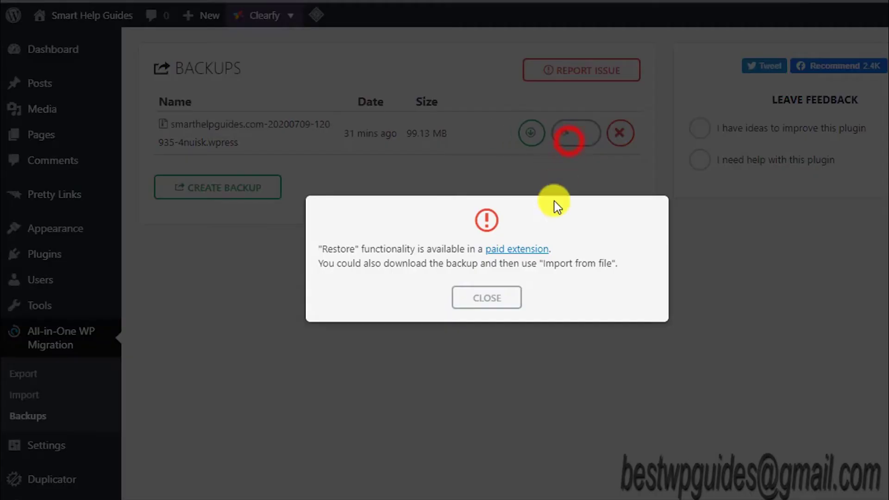
pyautogui.click(500, 299)
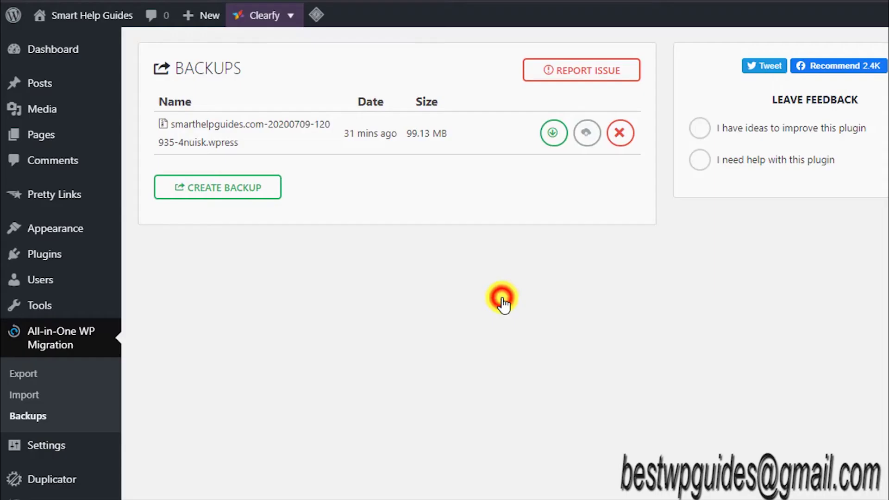
pyautogui.click(25, 395)
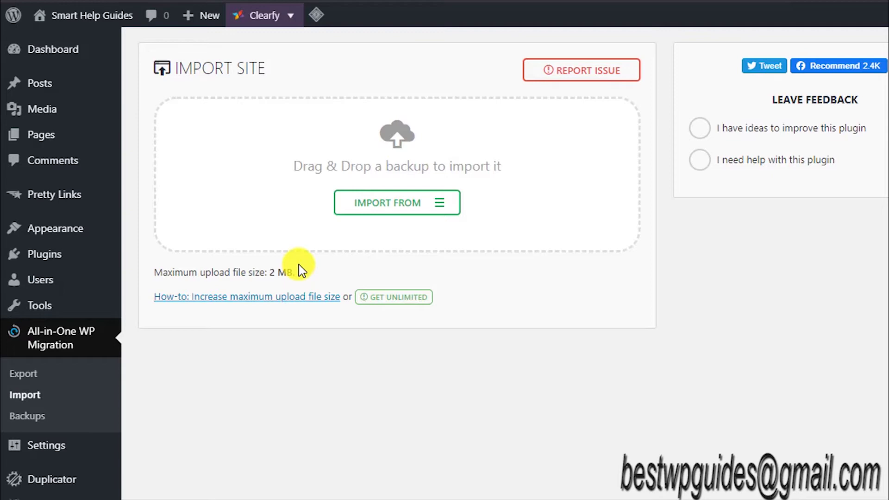
pyautogui.moveTo(58, 266)
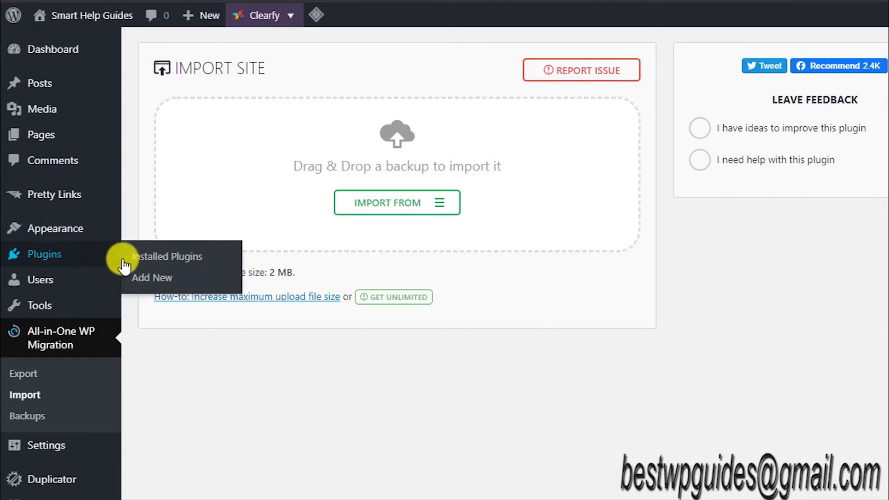
# - Go from Installed Plugins to Add New and show the Upload Plugin .zip form
pyautogui.click(160, 259)
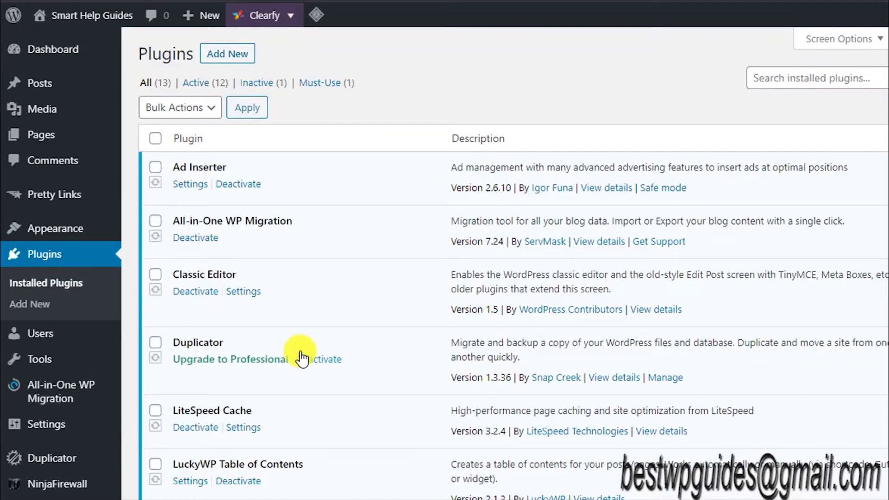
pyautogui.click(249, 61)
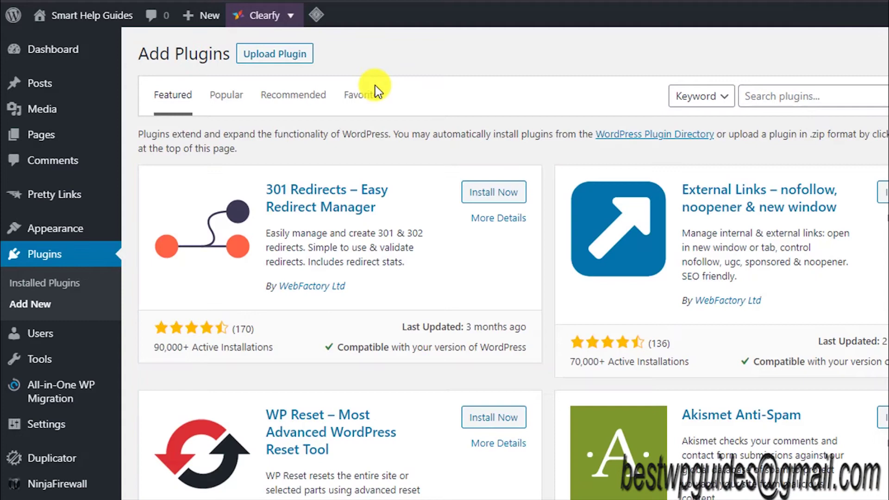
pyautogui.click(282, 55)
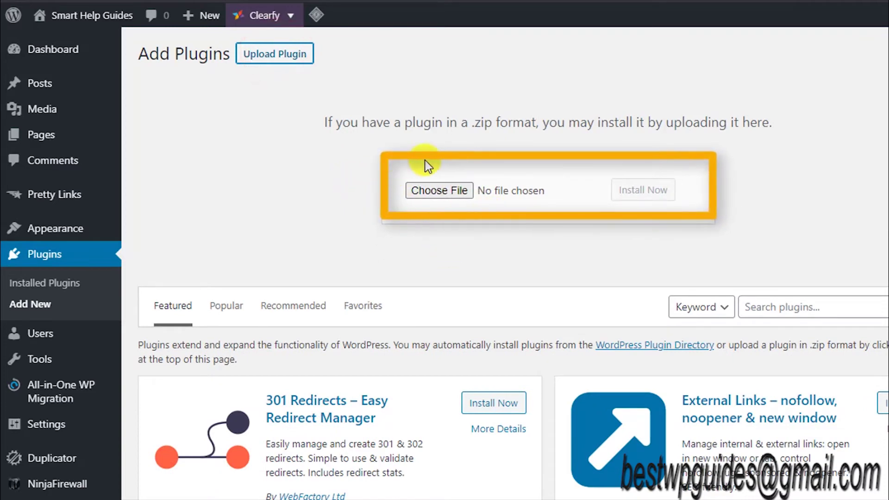
# - Choose all-in-one-wp-migration-file-extension.zip from the computer and install it
pyautogui.click(437, 190)
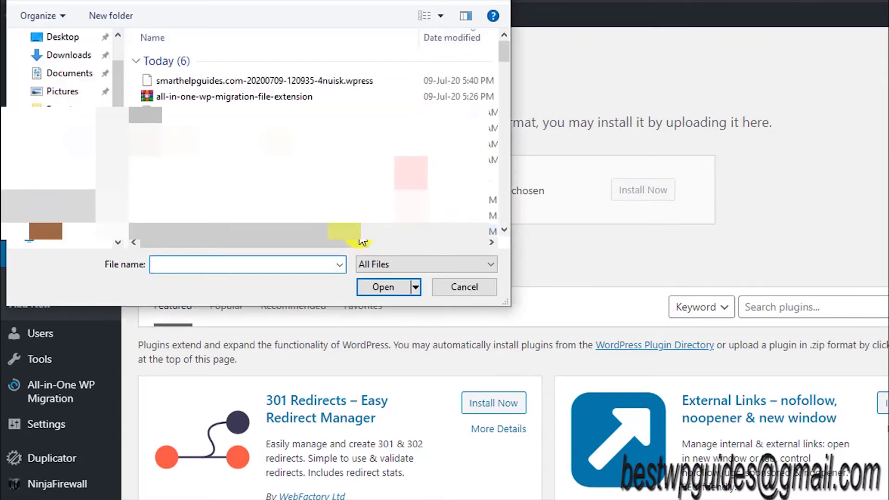
pyautogui.click(198, 97)
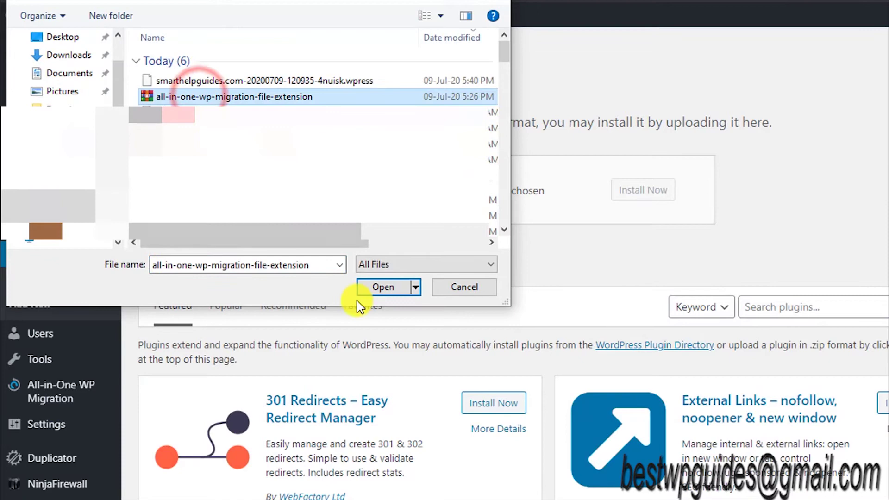
pyautogui.click(371, 289)
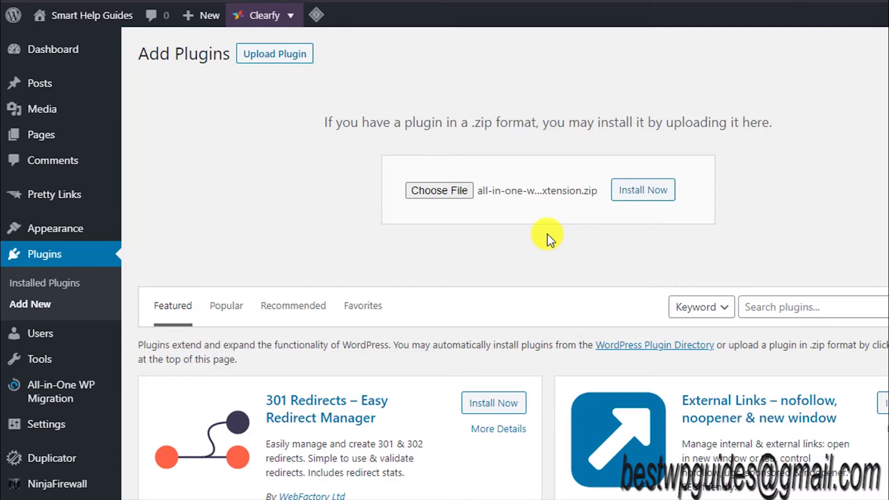
pyautogui.click(632, 190)
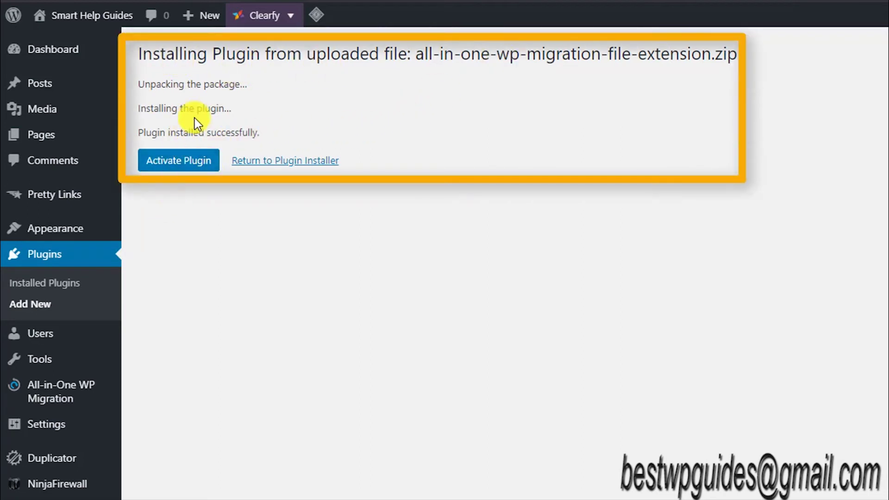
# - Activate All-in-One WP Migration File Extension 1.6, highlighting the installed and activated notices
pyautogui.moveTo(133, 133); pyautogui.dragTo(267, 127)
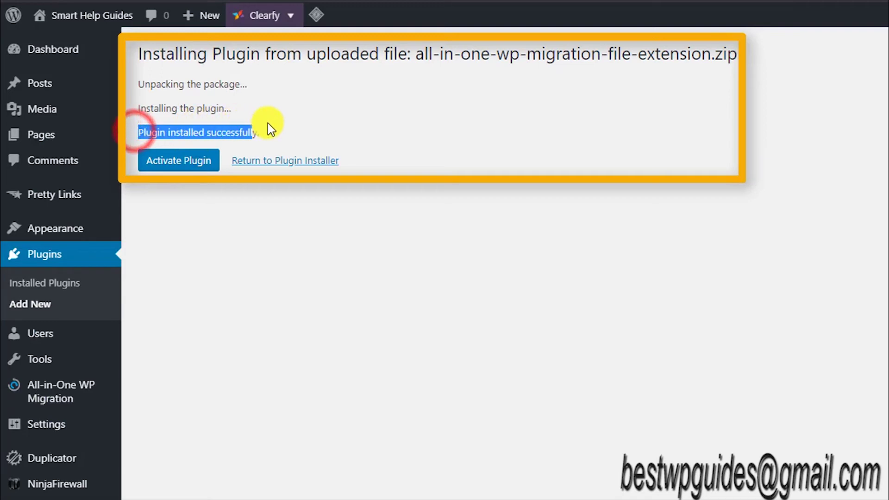
pyautogui.click(281, 142)
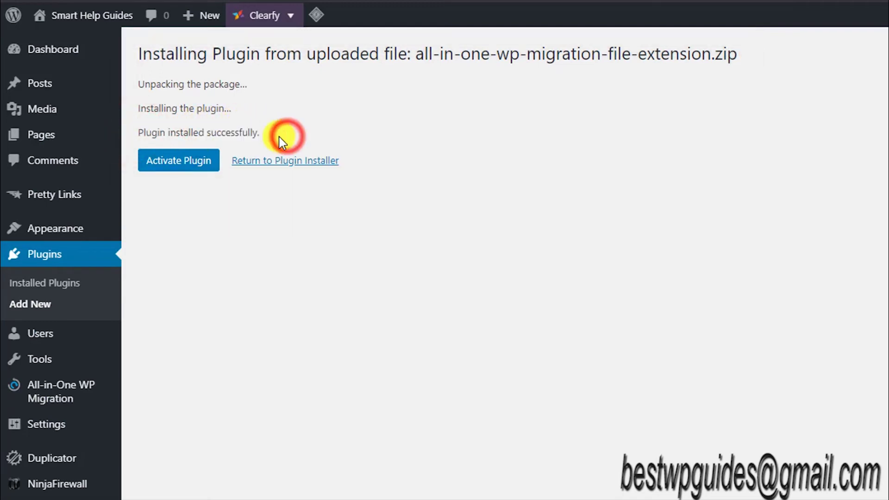
pyautogui.click(181, 162)
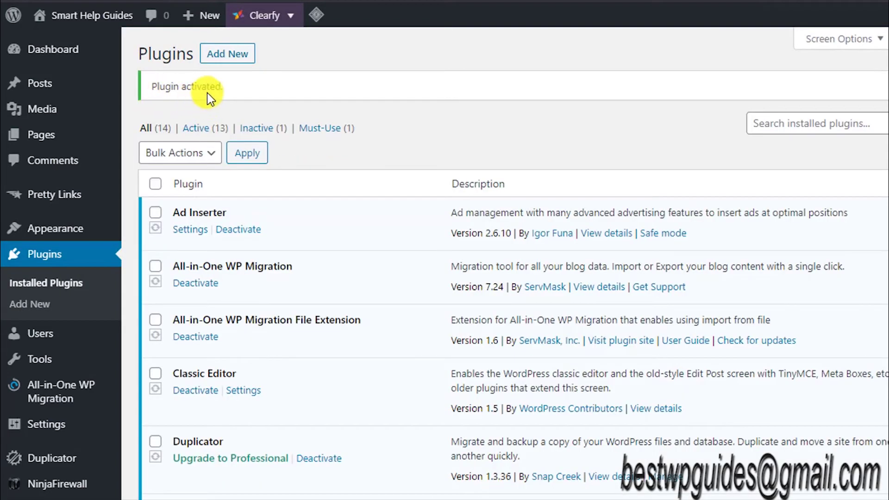
pyautogui.moveTo(224, 87); pyautogui.dragTo(323, 99)
pyautogui.click(448, 128)
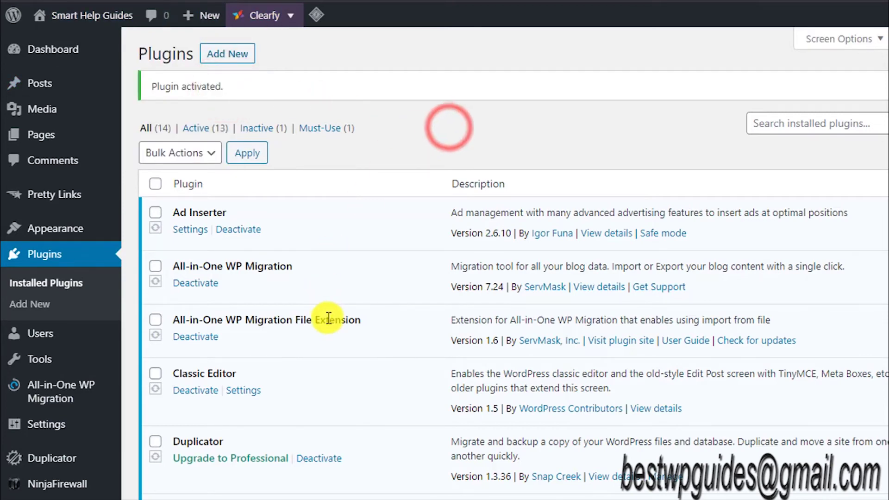
pyautogui.scroll(-2, 329, 324)
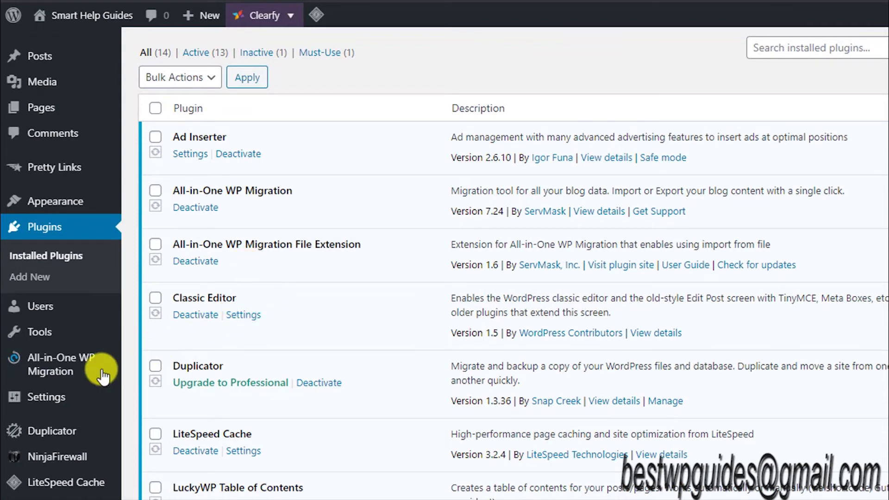
pyautogui.moveTo(70, 375)
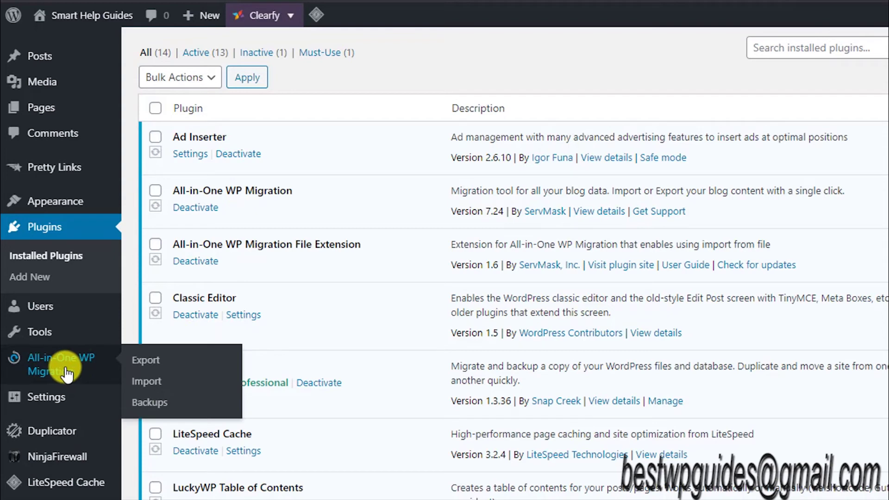
# - Reopen the migration Import page and highlight the maximum upload file size, now 512 MB
pyautogui.click(146, 383)
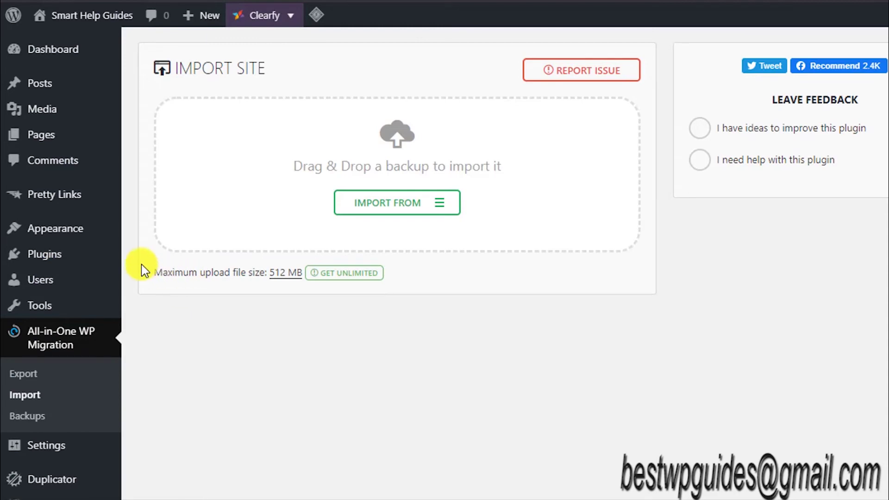
pyautogui.moveTo(152, 278); pyautogui.dragTo(317, 327)
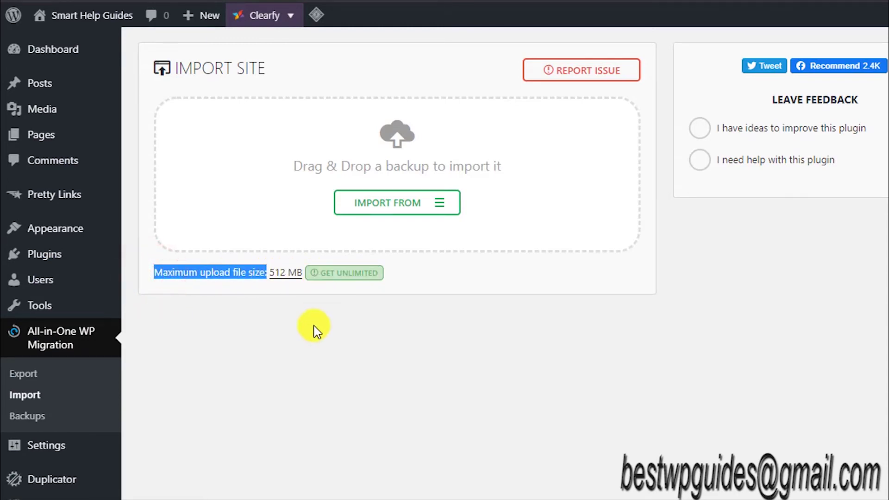
pyautogui.click(314, 325)
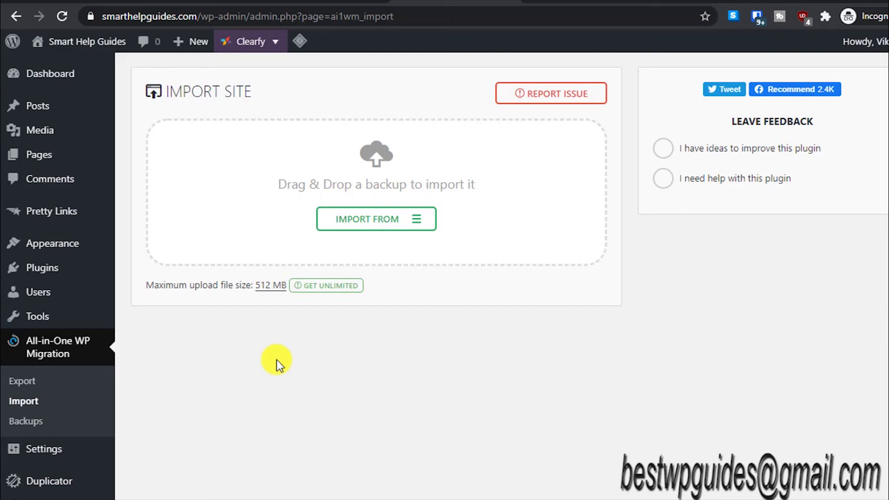
# - Import a backup via IMPORT FROM > FILE, picking the local backup file
pyautogui.click(379, 227)
pyautogui.click(355, 240)
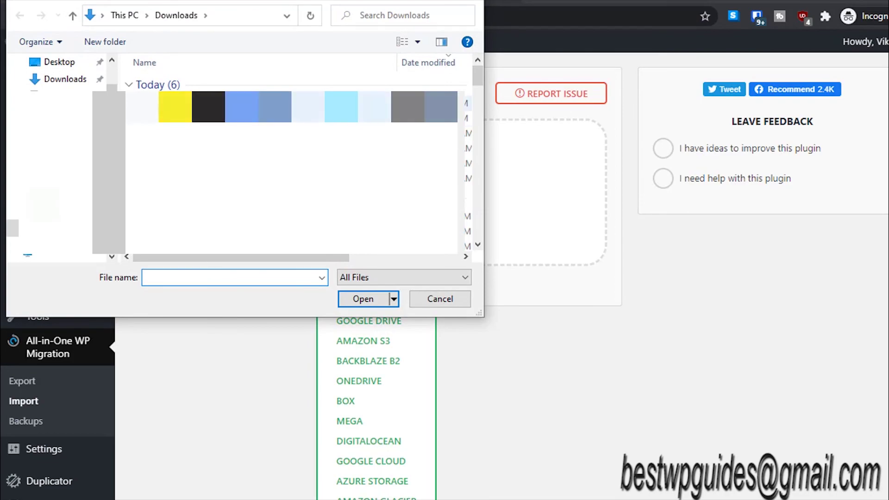
pyautogui.click(175, 106)
pyautogui.click(363, 298)
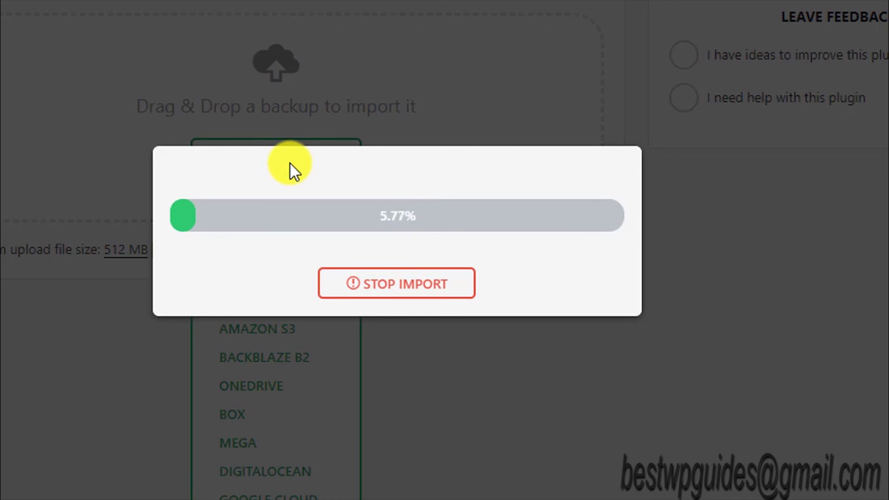
# - Stop the running import and close the progress display to return to Import Site
pyautogui.click(348, 300)
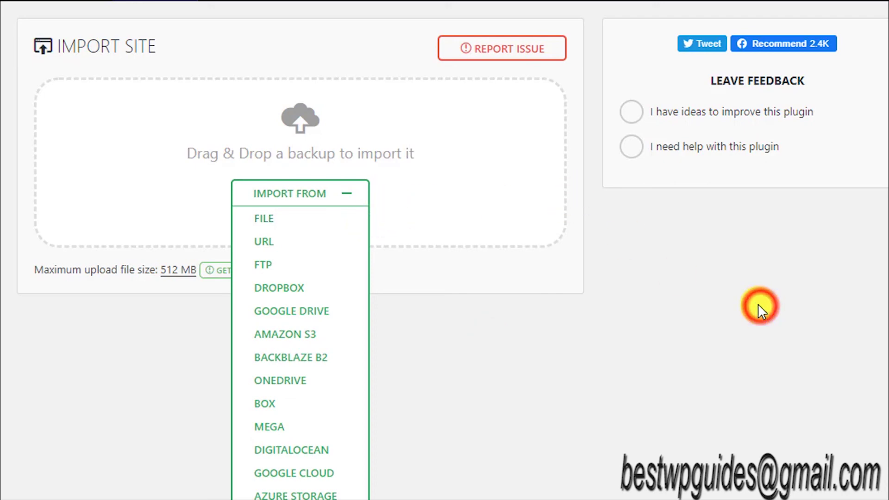
pyautogui.click(712, 323)
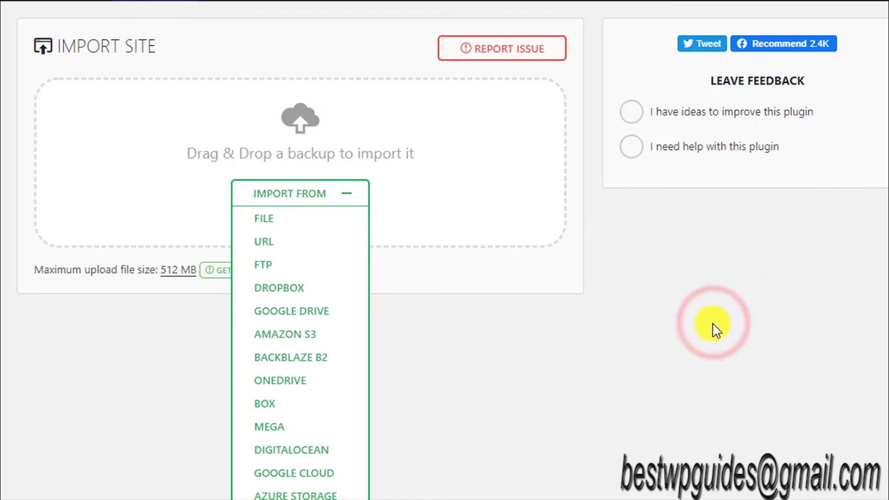